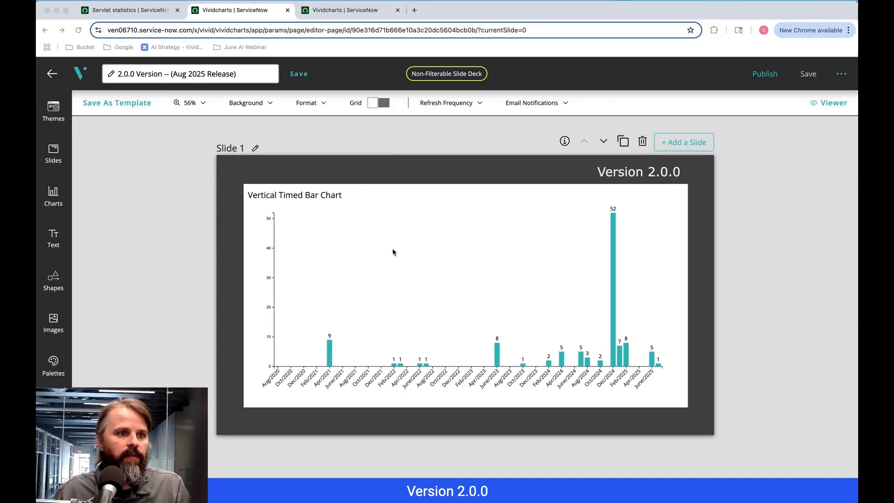
- Open the data label style settings of the Vertical Timed Bar Chart in the 1.10.0 version deck
left_click(345, 15)
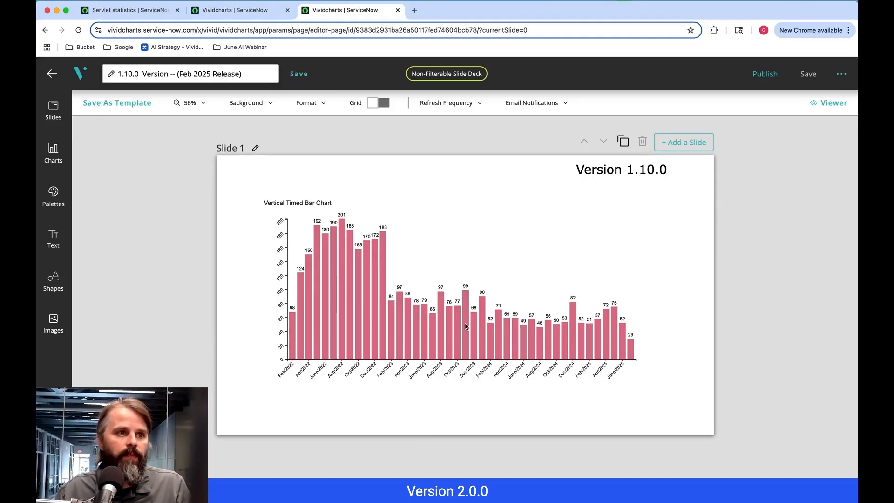
left_click(378, 311)
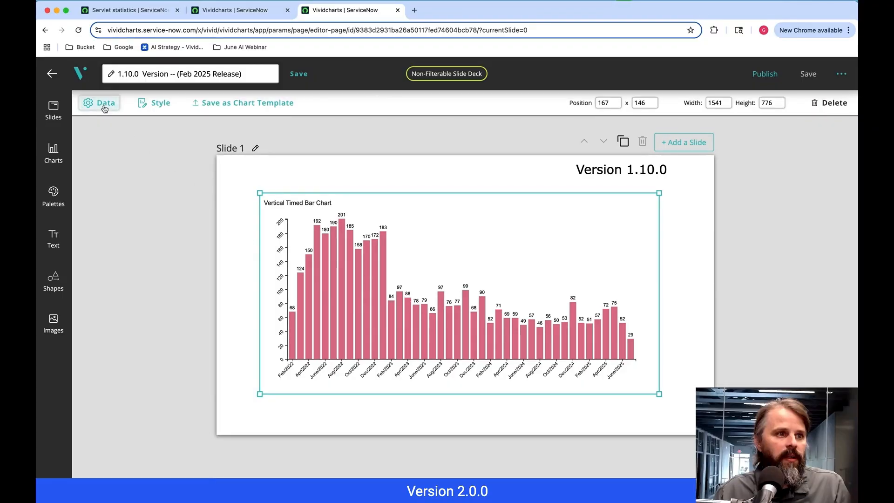
left_click(159, 108)
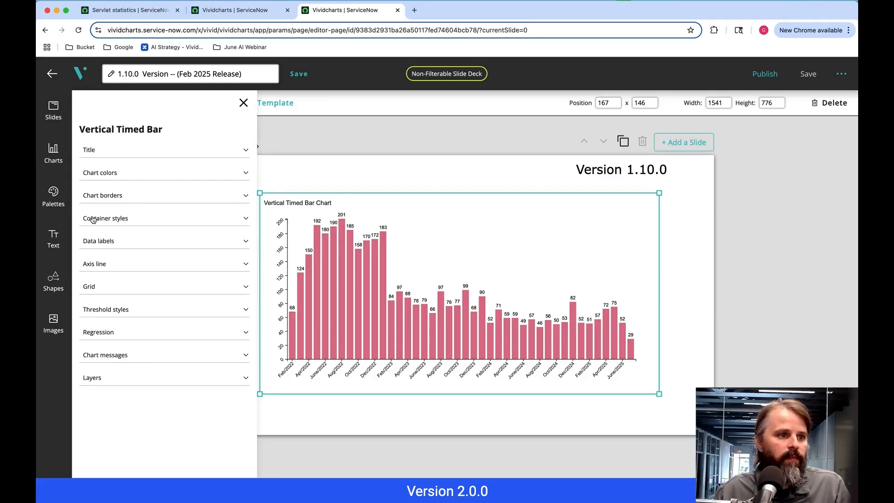
left_click(114, 246)
scroll(112, 254, "down", 2)
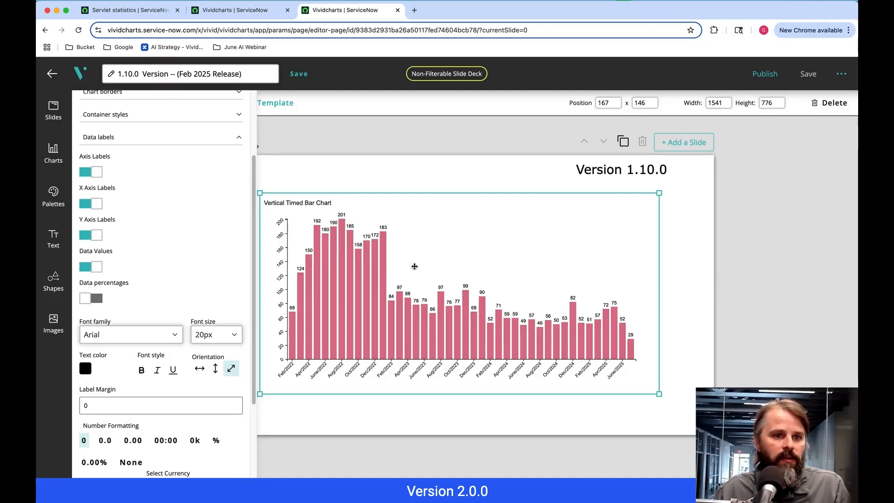
scroll(166, 246, "down", 3)
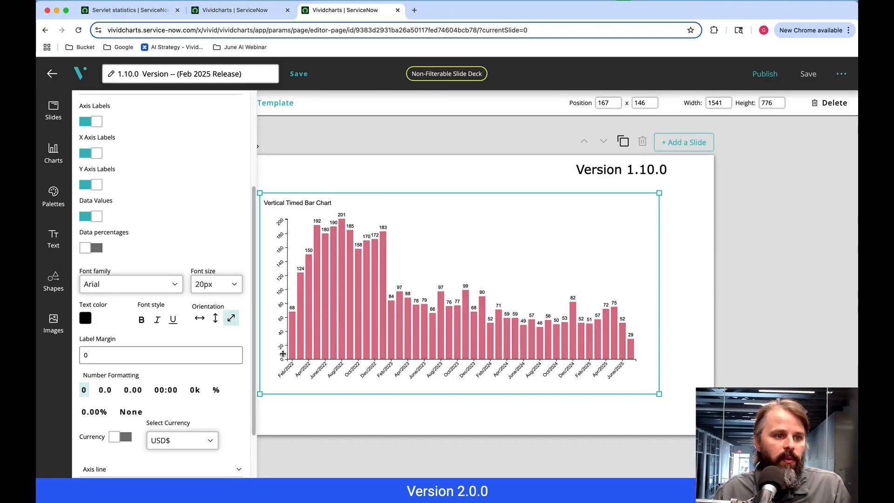
- Try the horizontal and vertical orientations for the chart's labels, and return them to diagonal
left_click(199, 320)
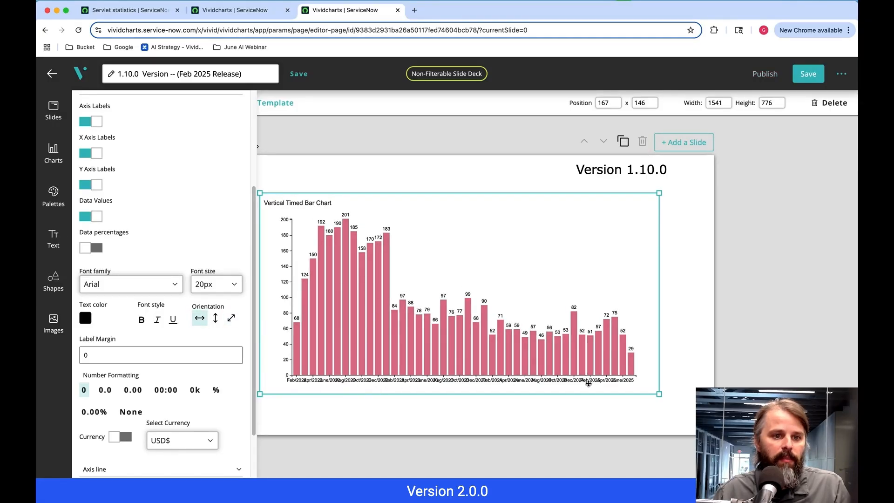
left_click(215, 320)
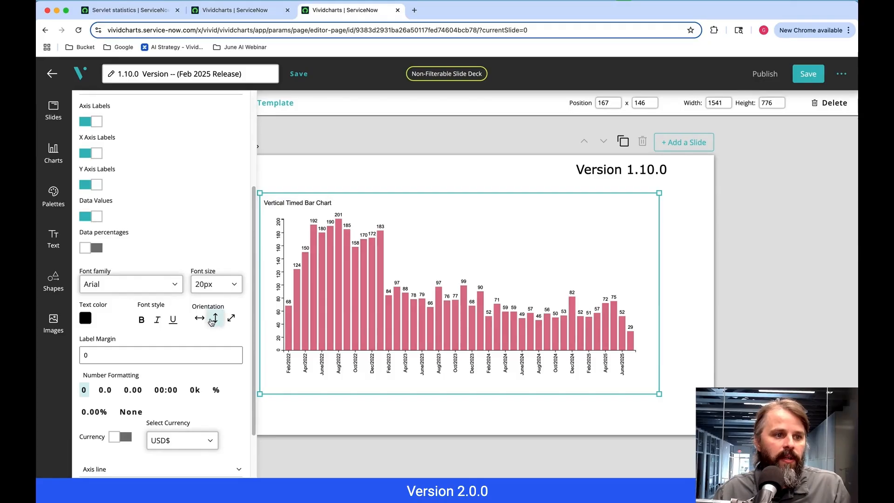
left_click(230, 320)
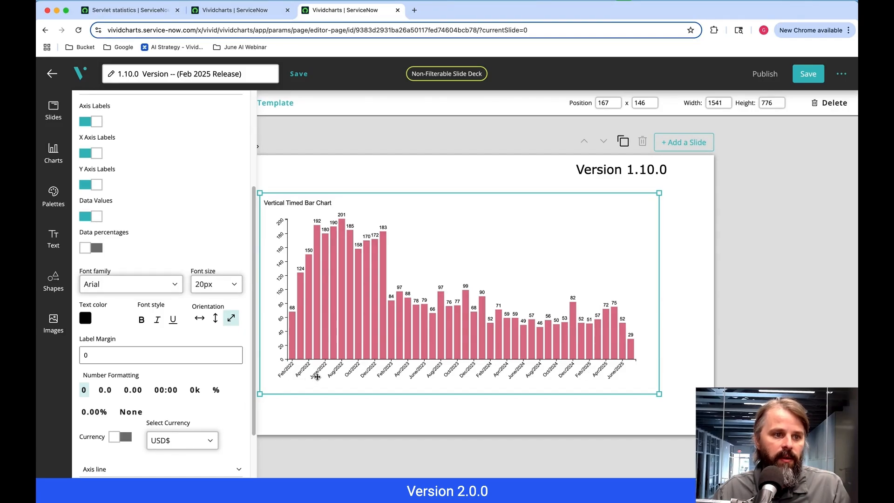
- Set the font size of the chart's data labels to 28px
left_click(229, 286)
scroll(240, 356, "down", 10)
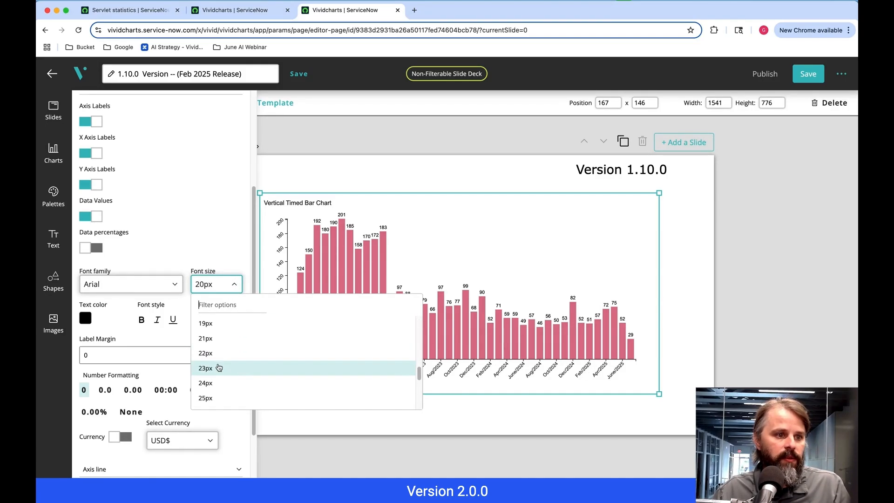
scroll(220, 395, "up", 5)
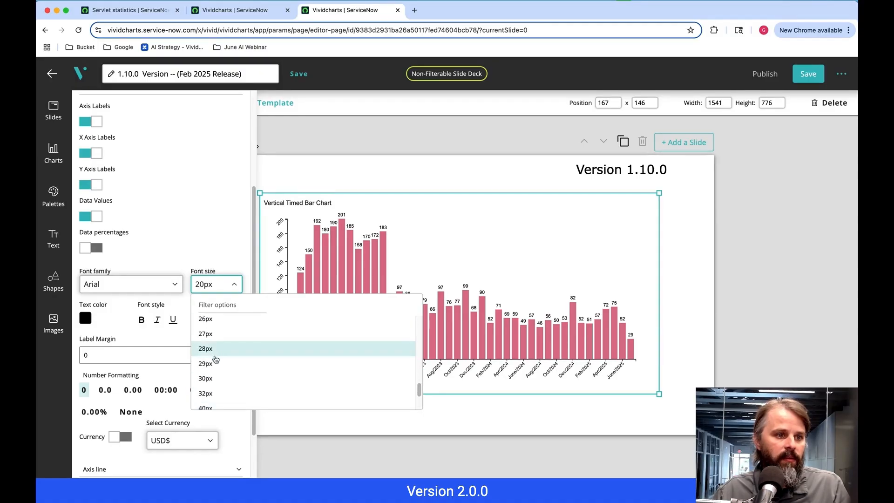
left_click(215, 351)
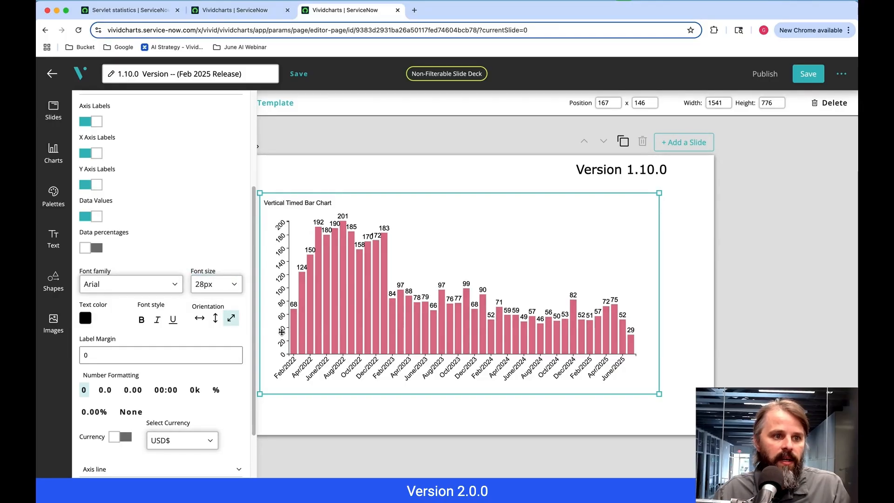
- Set the font size of the chart's data labels to 32px and close the style settings
left_click(220, 291)
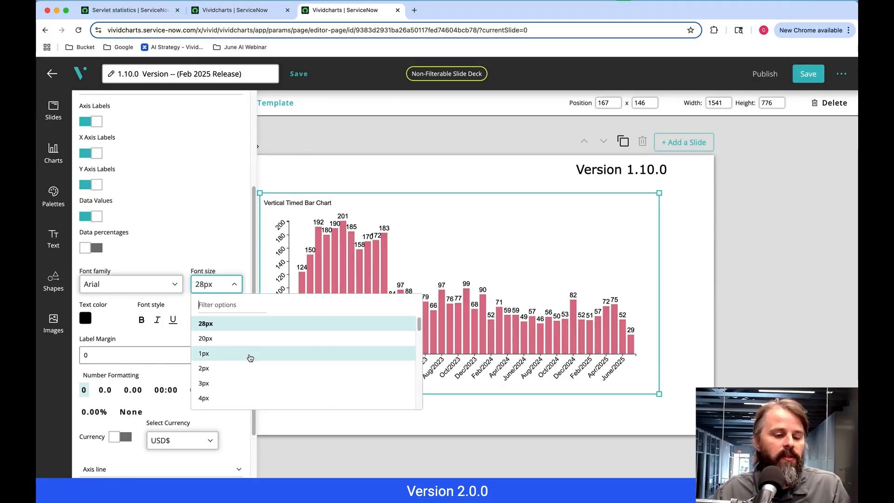
scroll(244, 358, "up", 3)
scroll(238, 359, "down", 2)
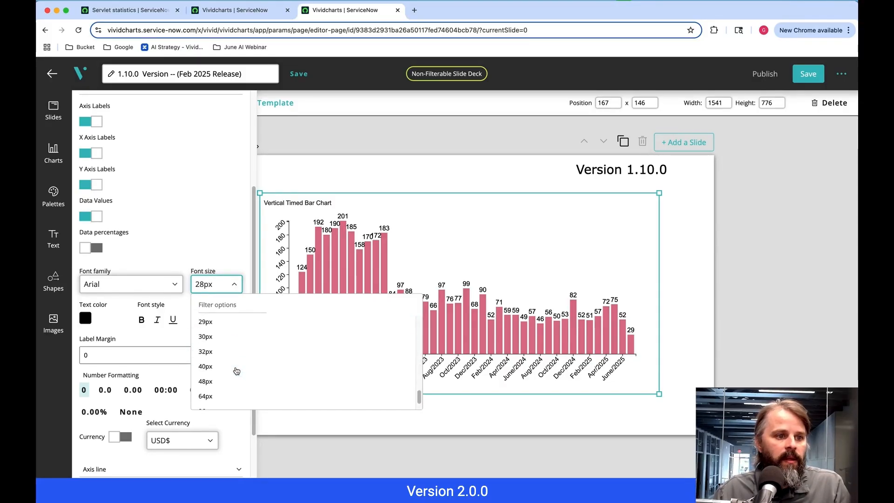
left_click(226, 353)
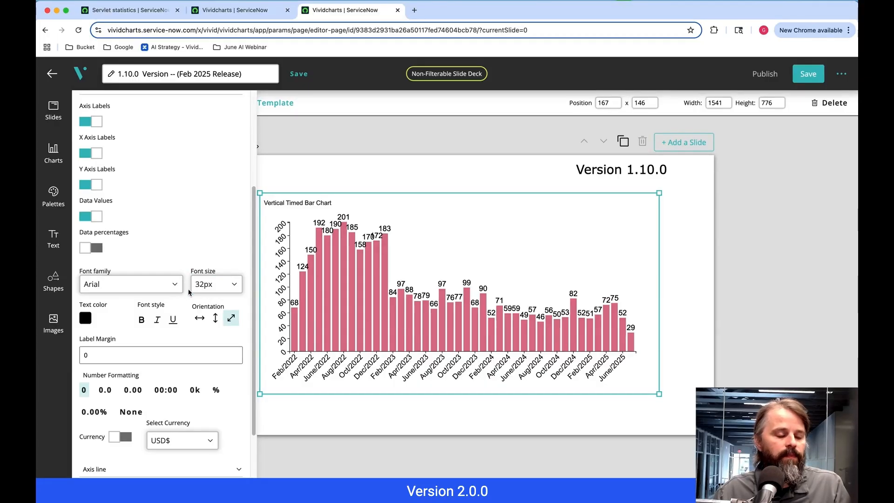
scroll(181, 260, "up", 4)
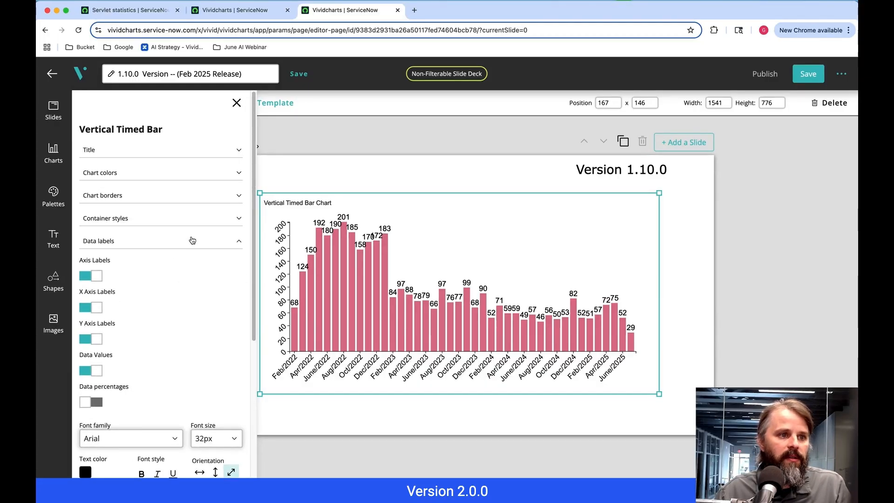
left_click(192, 240)
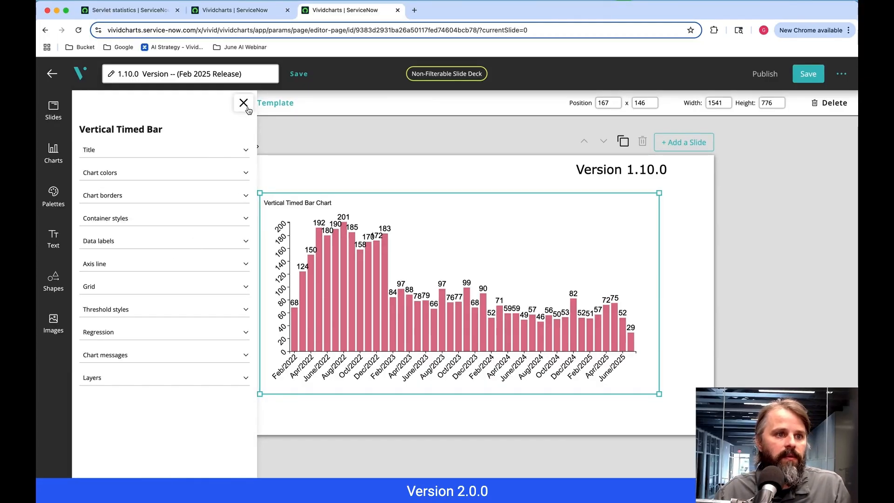
left_click(243, 103)
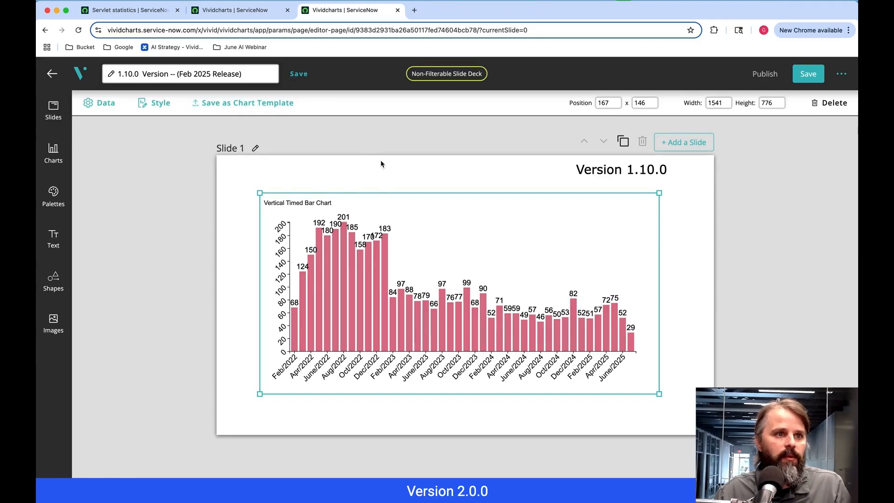
- Switch to the 2.0.0 version deck and open the data label style settings of its Vertical Timed Bar Chart
left_click(242, 16)
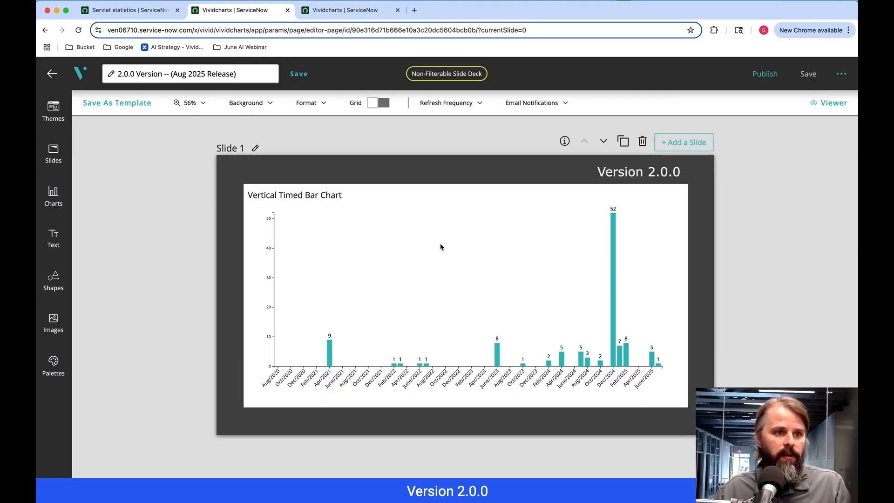
left_click(418, 300)
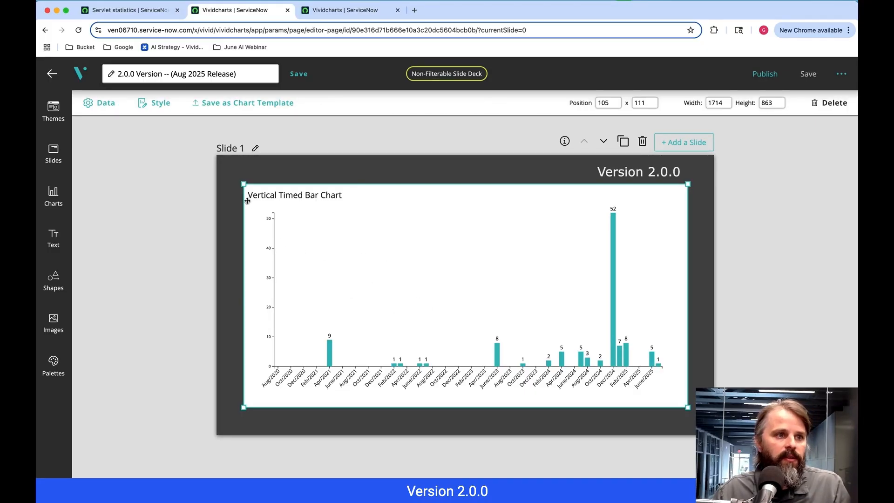
left_click(160, 105)
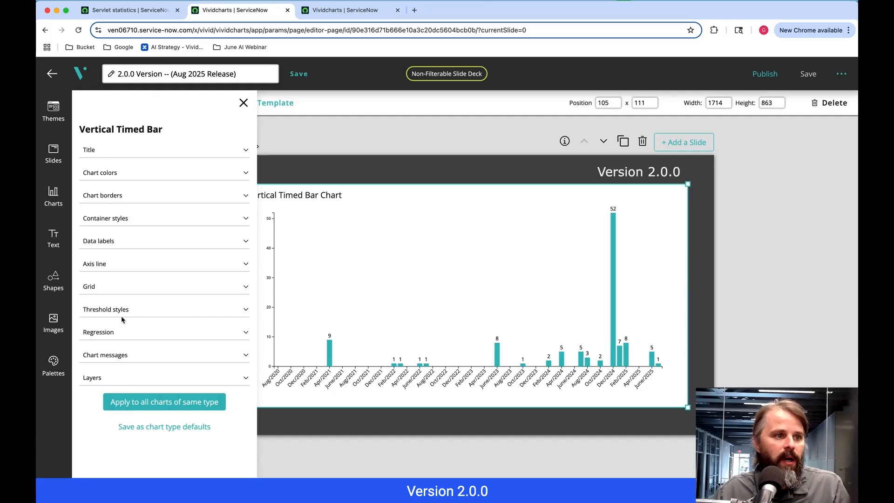
left_click(108, 242)
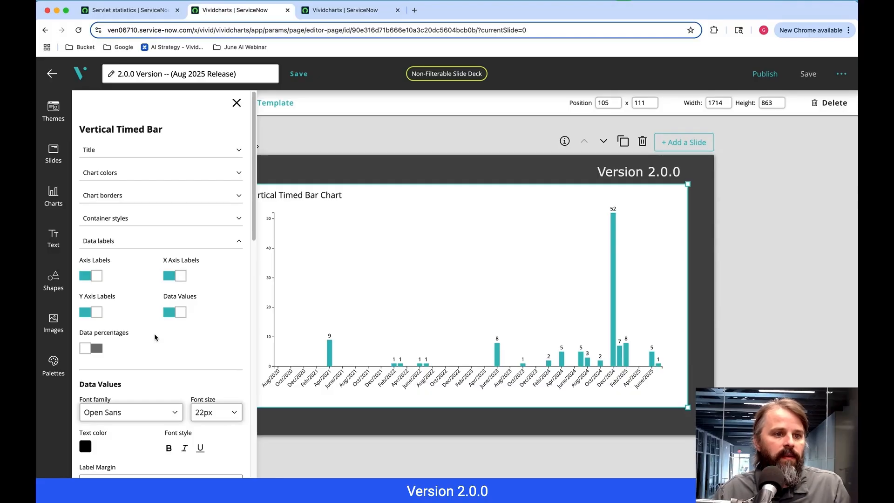
- Examine the separate Data Values, Y Axis and X Axis formatting options in the chart's data label settings
scroll(110, 360, "down", 1)
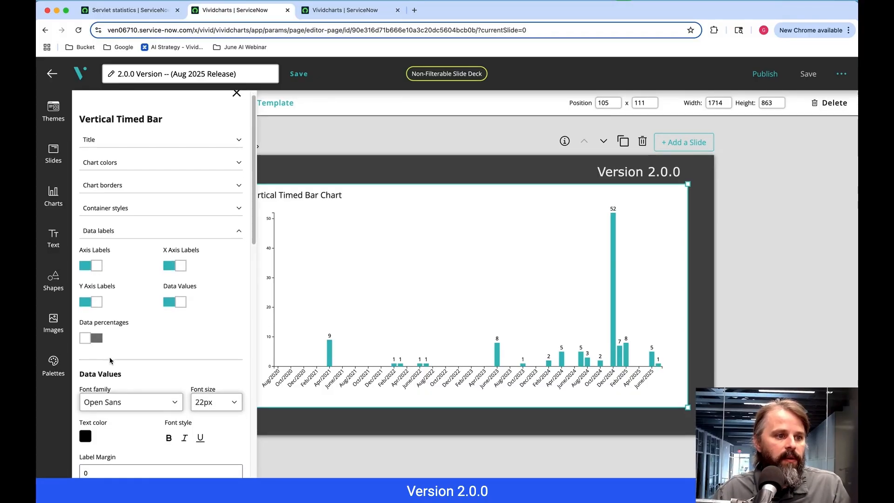
scroll(160, 349, "down", 10)
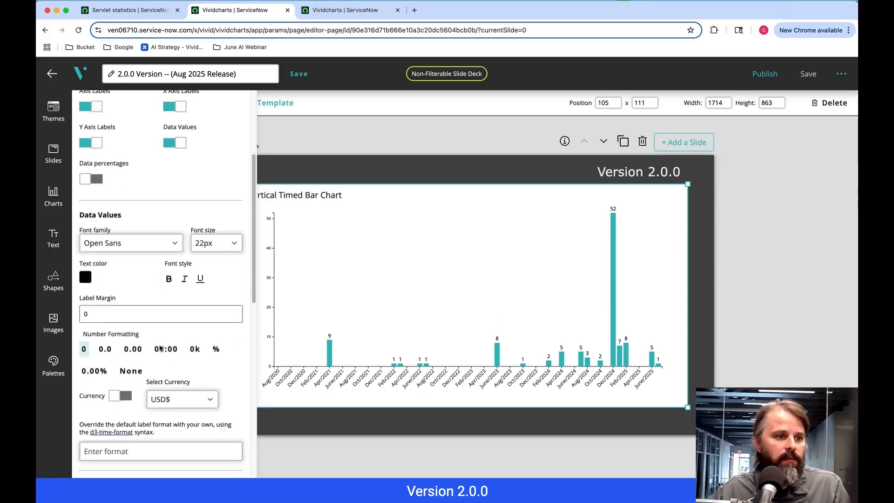
scroll(160, 349, "down", 5)
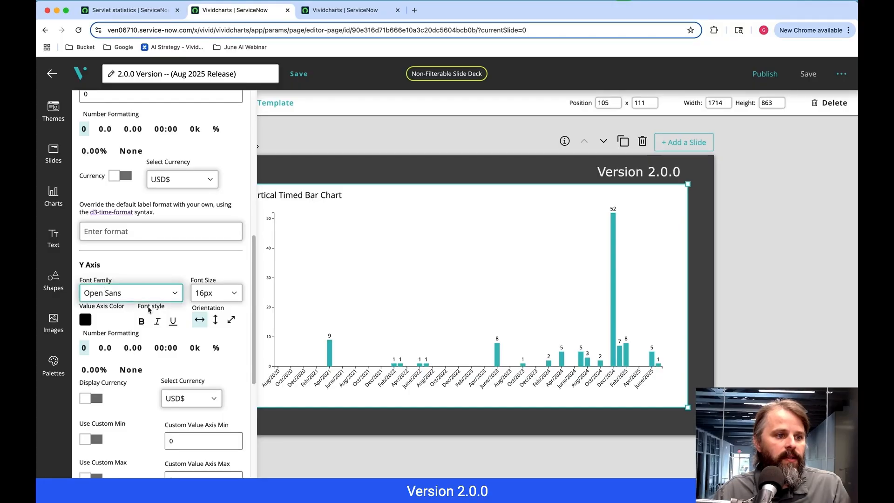
scroll(162, 348, "down", 12)
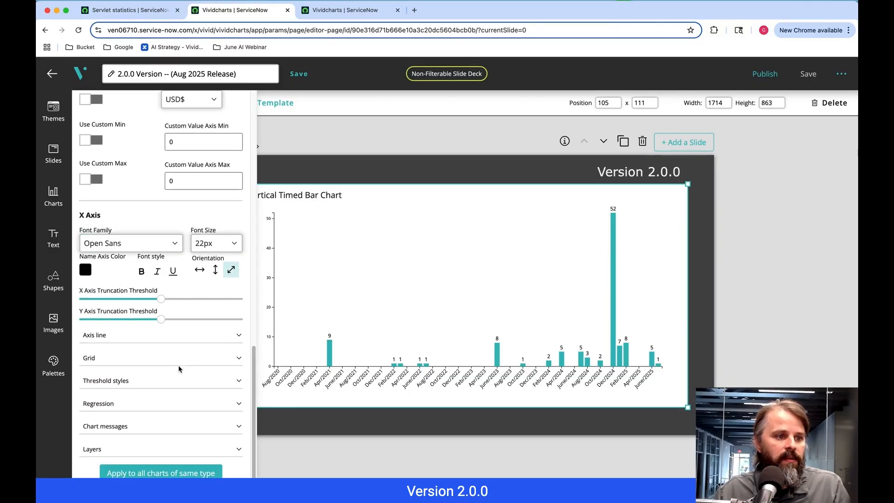
scroll(178, 368, "up", 7)
scroll(174, 367, "up", 2)
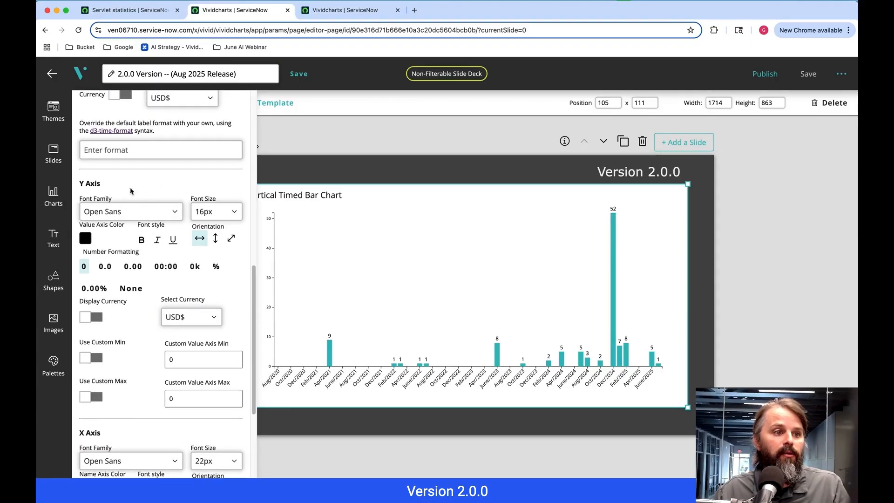
scroll(104, 327, "down", 5)
scroll(170, 390, "up", 12)
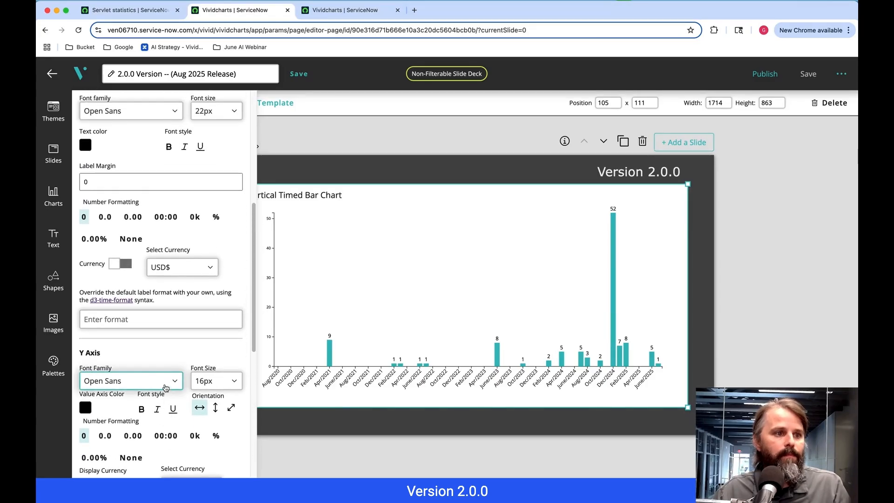
scroll(144, 355, "up", 2)
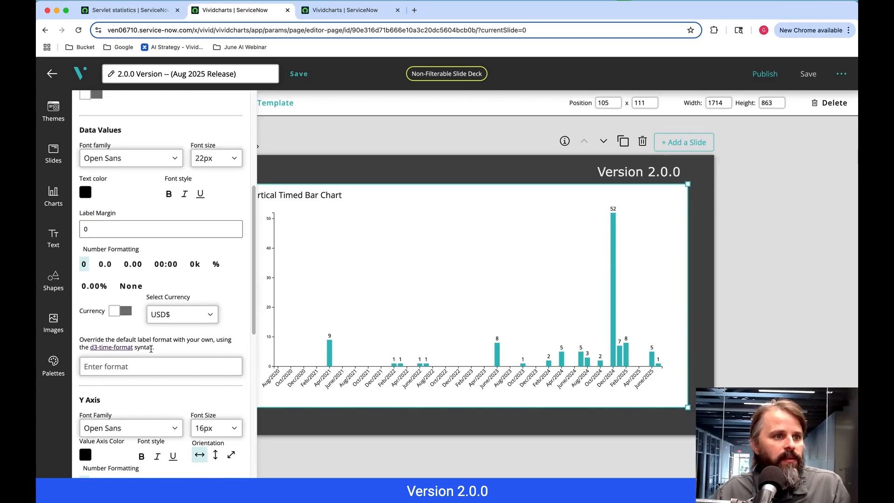
scroll(151, 347, "up", 1)
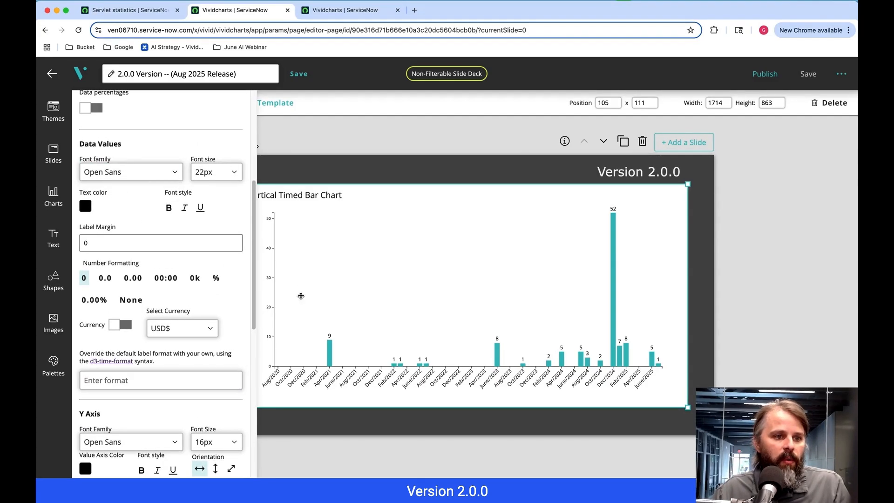
- Set the font size of the chart's Y axis labels to 40px
scroll(173, 297, "down", 1)
scroll(173, 298, "down", 5)
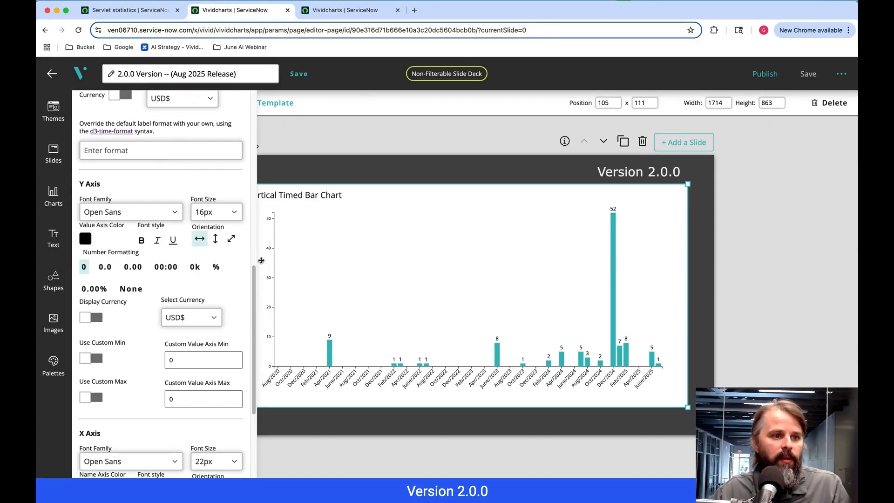
left_click(225, 215)
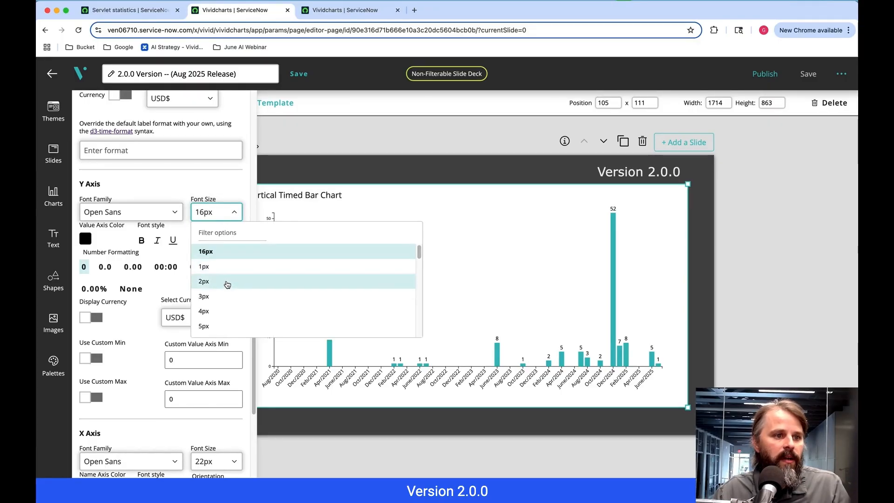
scroll(227, 284, "down", 10)
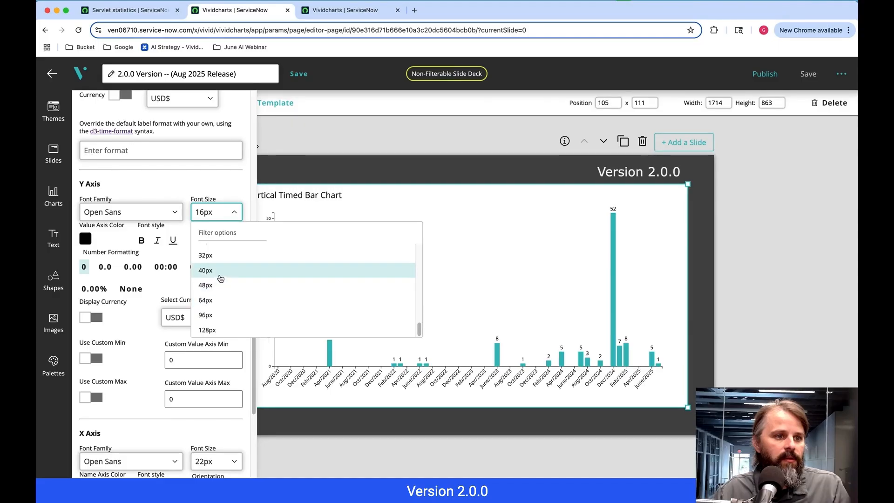
left_click(221, 275)
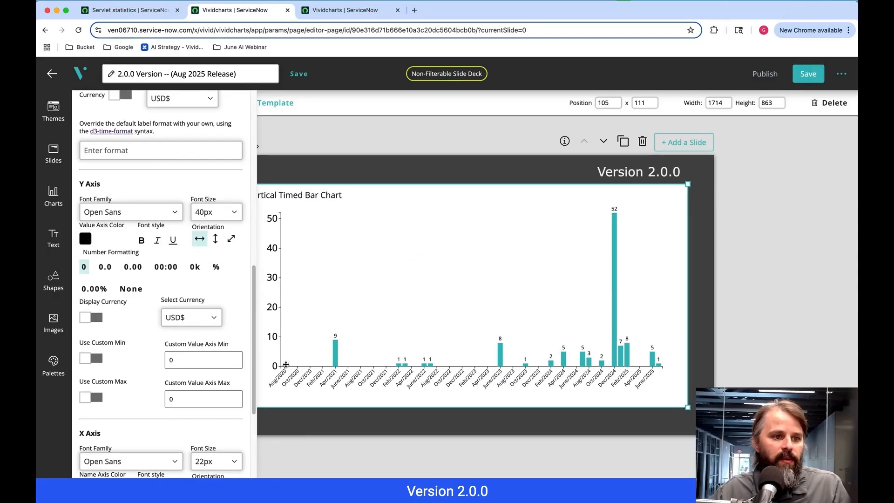
- Set the font size of the chart's Y axis labels to 32px
left_click(227, 215)
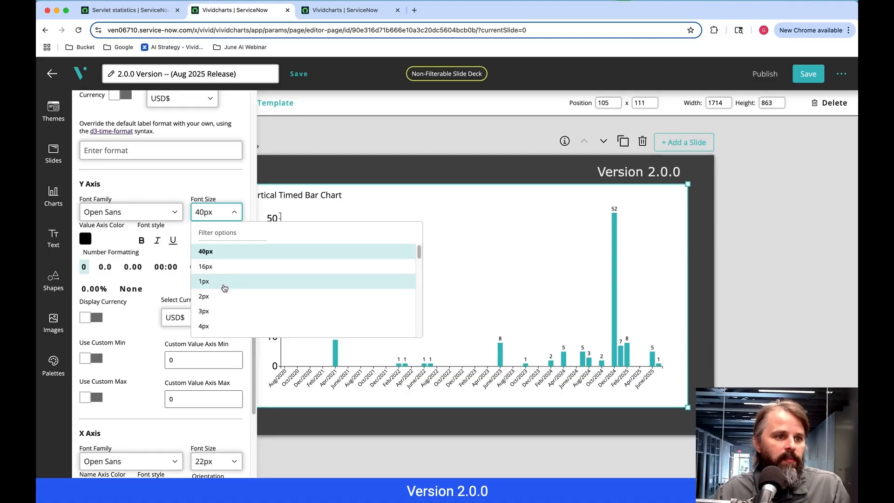
scroll(226, 289, "down", 7)
scroll(223, 298, "down", 3)
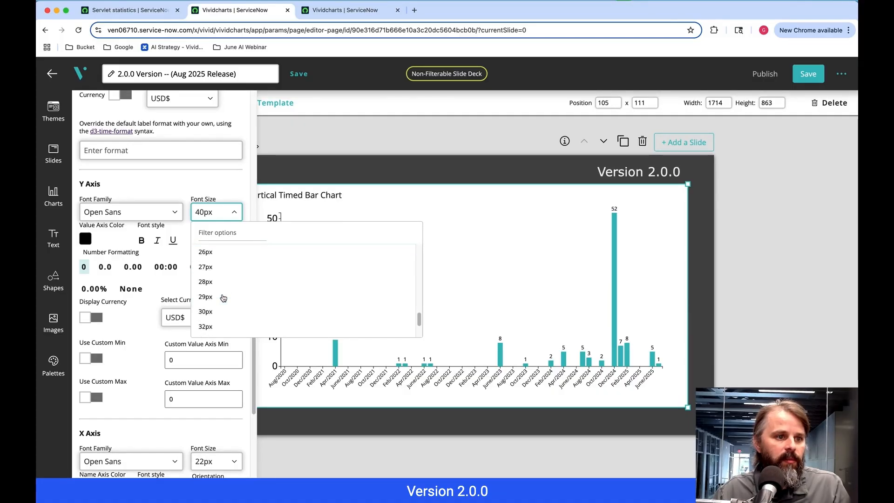
left_click(216, 327)
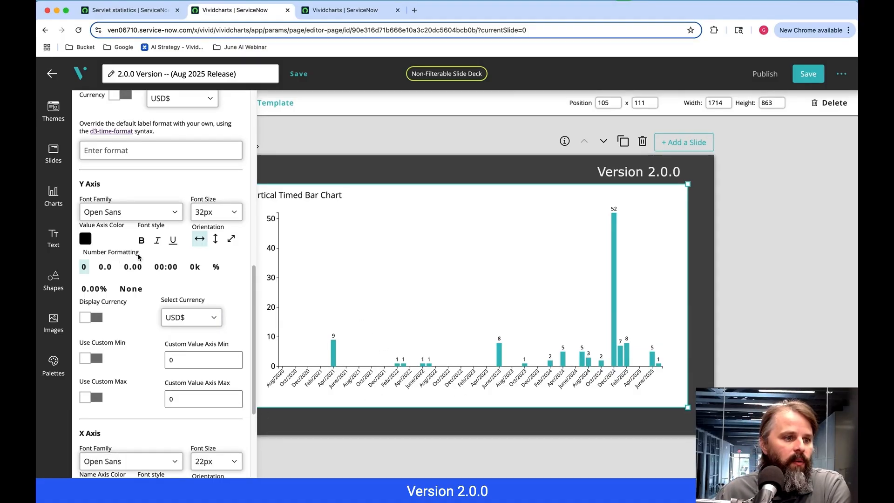
- Try the vertical orientation for the chart's X axis labels and return them to the diagonal orientation
scroll(181, 326, "down", 3)
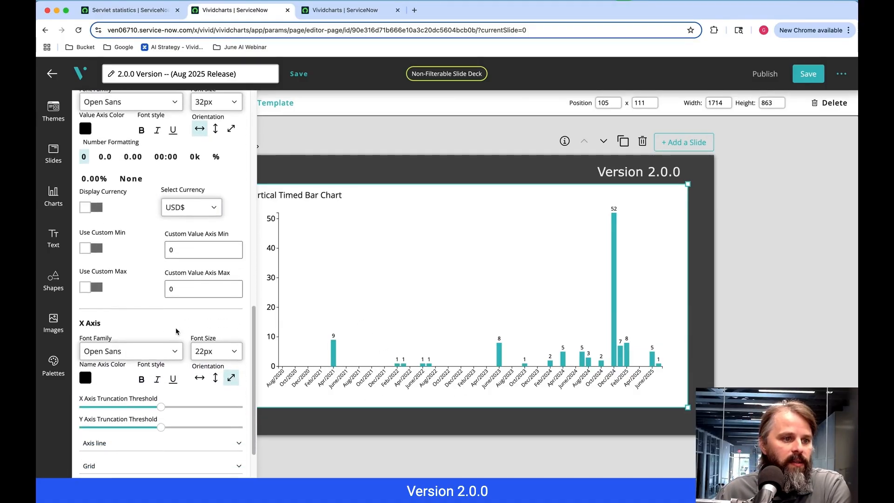
left_click(216, 379)
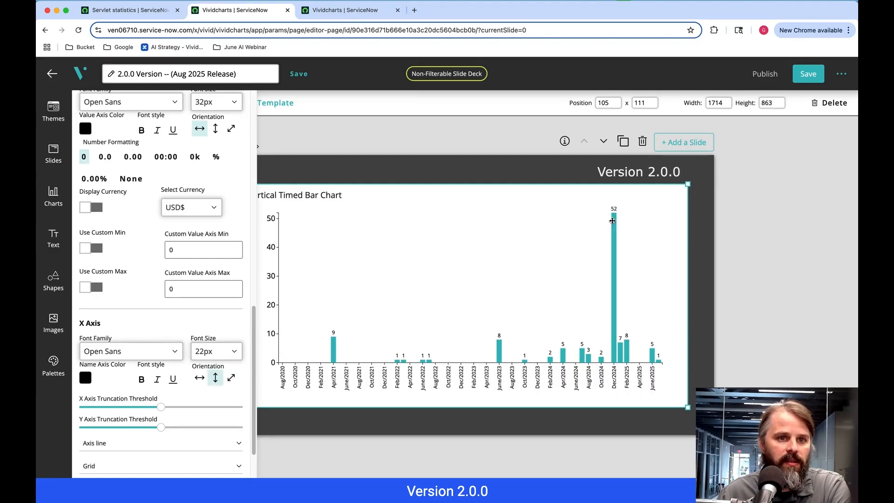
left_click(230, 378)
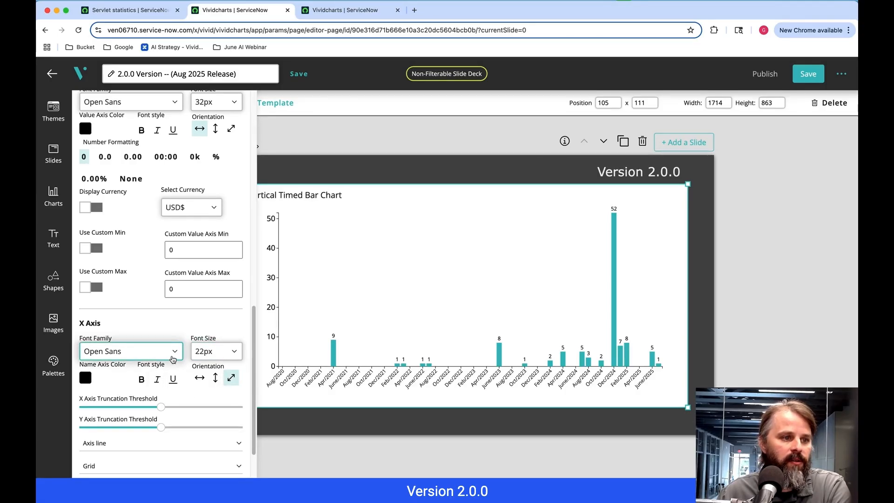
- Set the font family of the chart's X axis labels to Arial
left_click(132, 353)
left_click(118, 407)
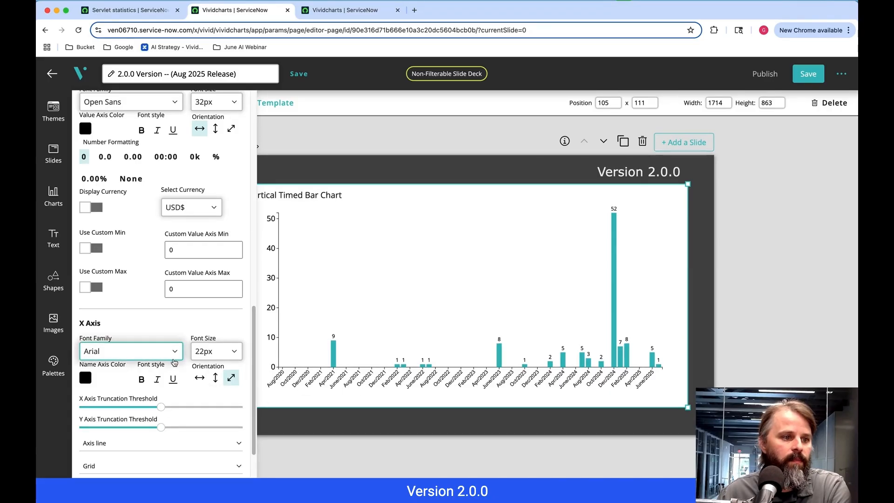
- Examine the Y Axis and Data Values formatting options, including font, label margin, number formatting, currency and custom label format
scroll(199, 328, "up", 5)
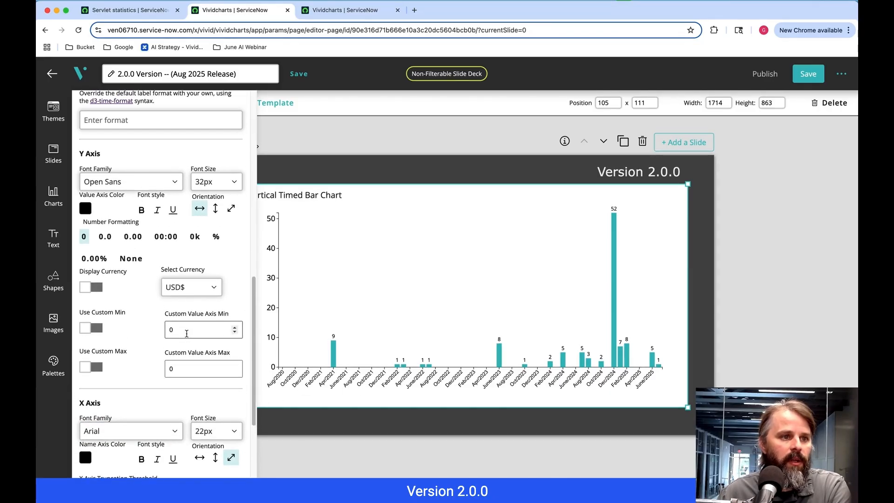
scroll(185, 337, "up", 1)
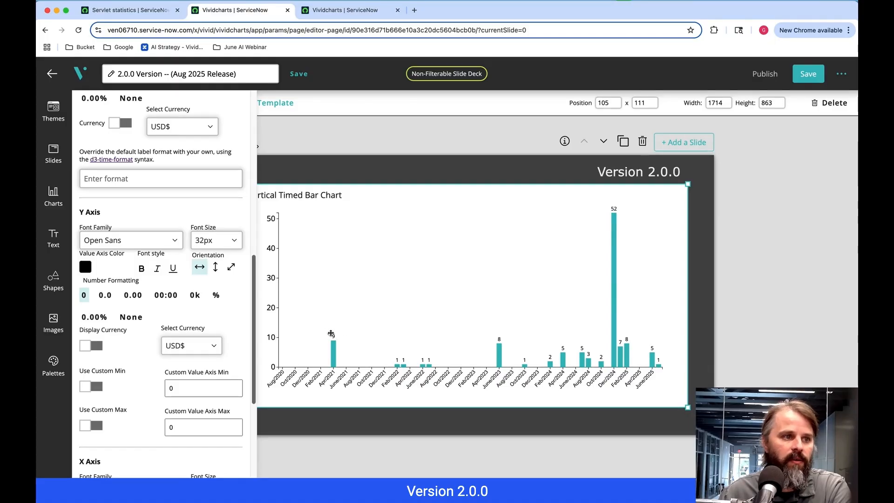
scroll(191, 284, "up", 3)
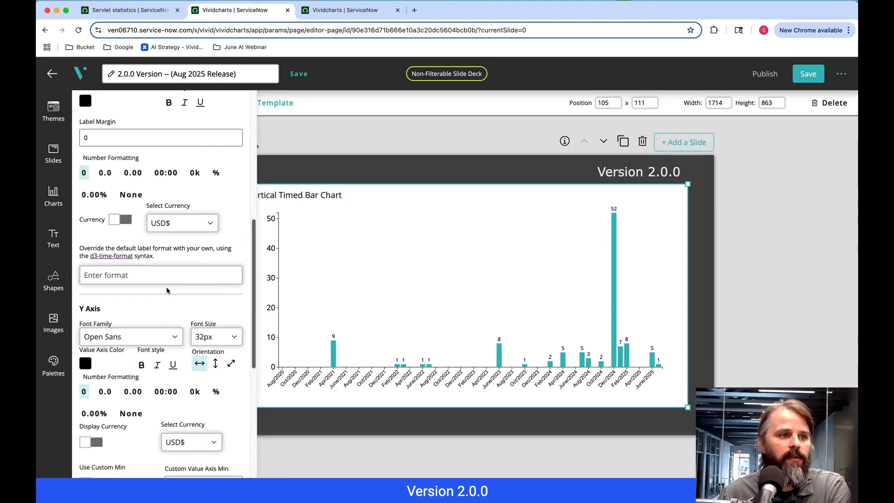
scroll(159, 279, "up", 4)
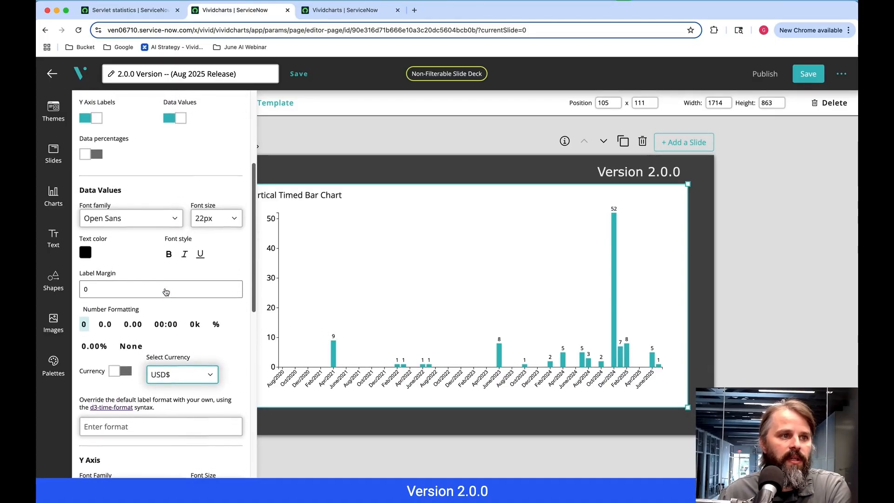
scroll(170, 311, "up", 1)
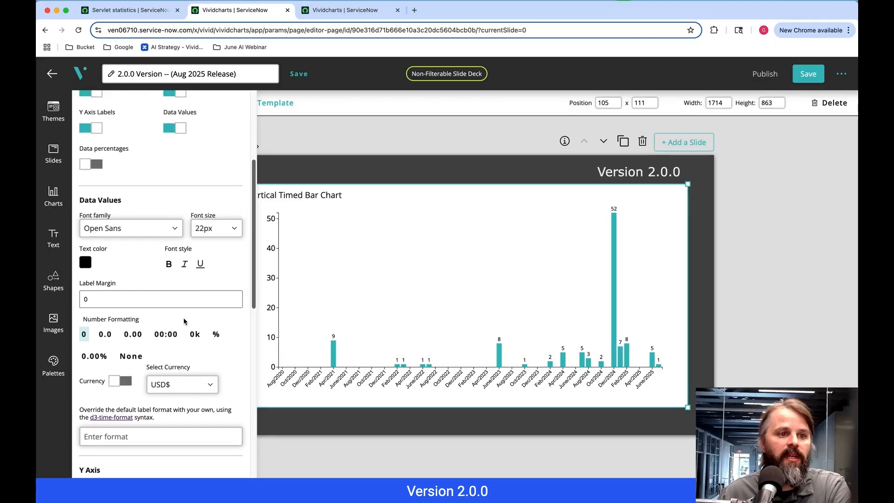
scroll(176, 321, "up", 1)
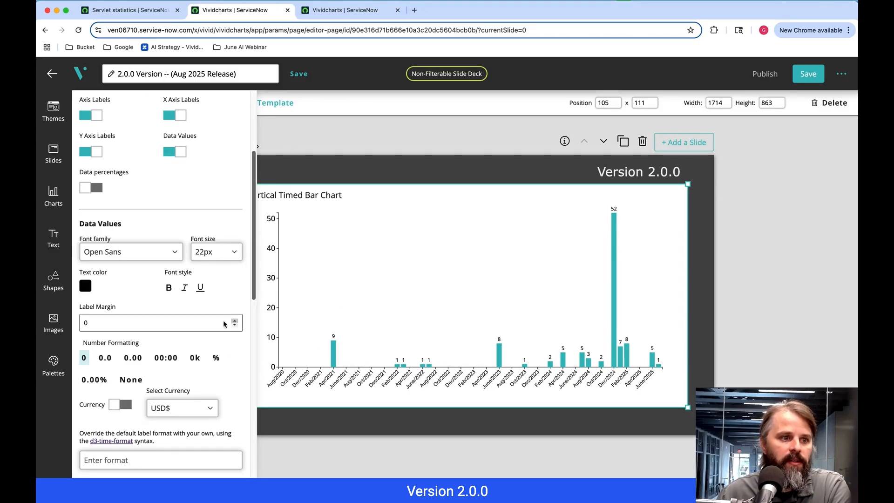
scroll(168, 354, "down", 5)
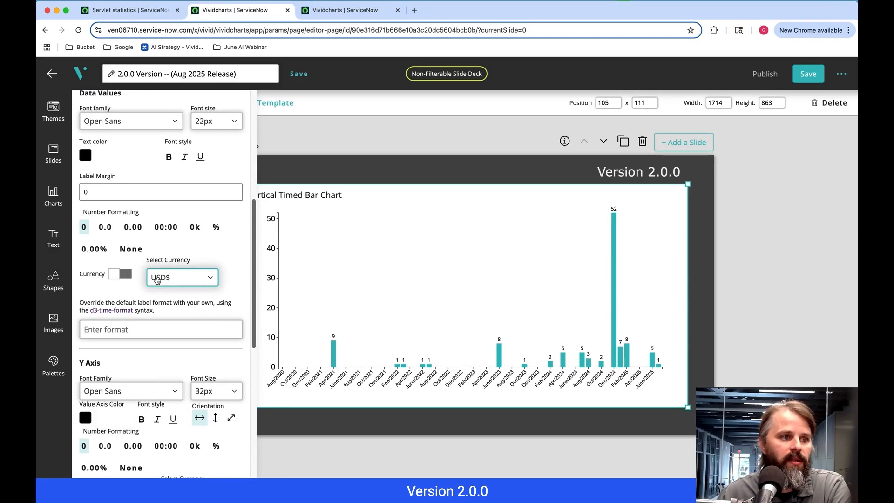
scroll(153, 435, "up", 2)
scroll(165, 411, "up", 1)
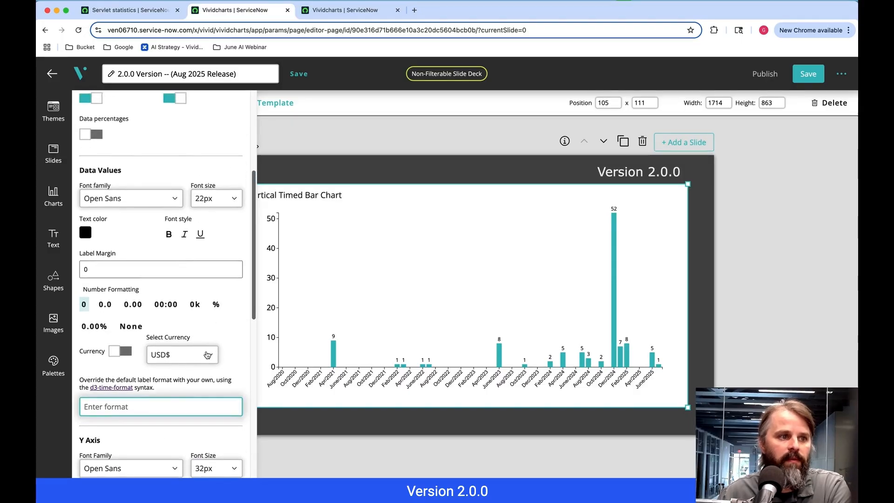